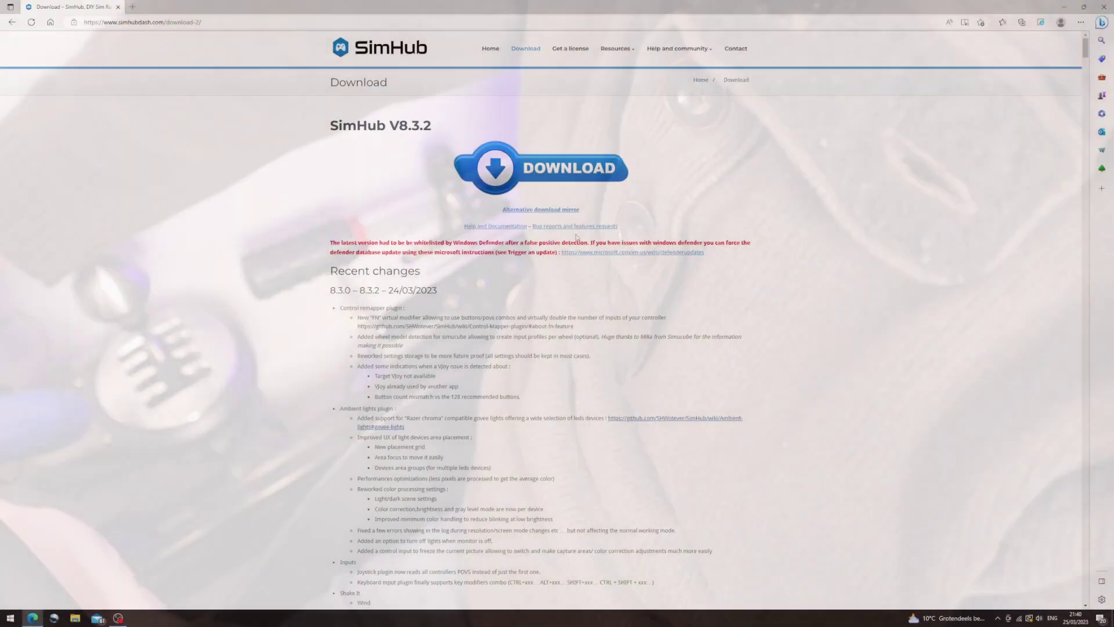
Highlight the Windows Defender whitelisting warning and download the SimHub V8.3.2 installer
{"action": "scroll", "coordinate": [555, 208], "scroll_direction": "up", "scroll_amount": 1}
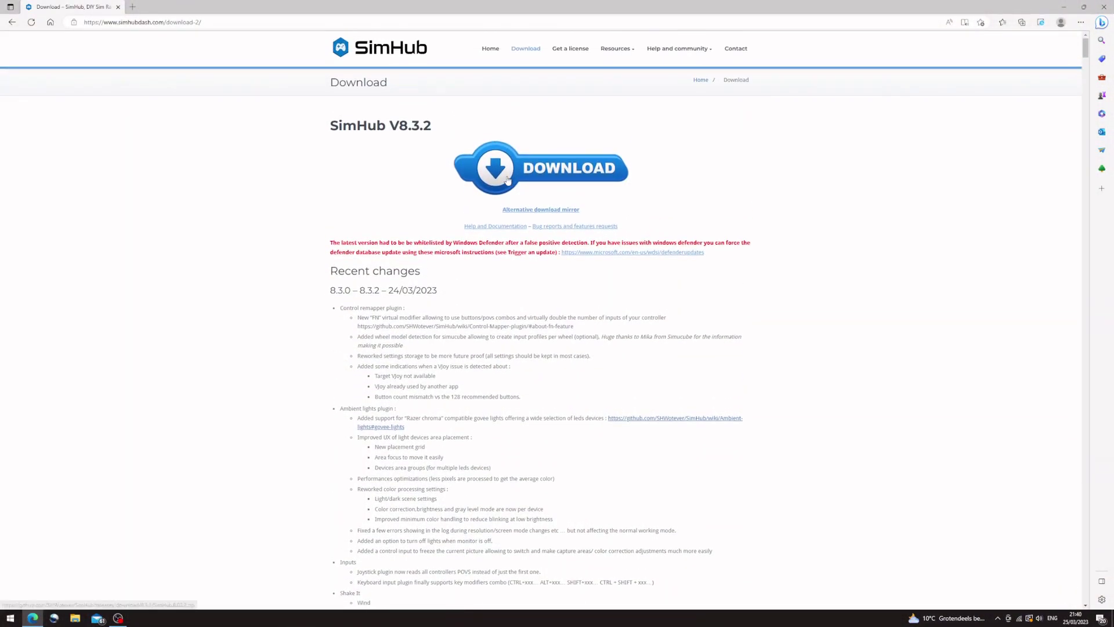
{"action": "left_click_drag", "start_coordinate": [405, 242], "coordinate": [461, 252]}
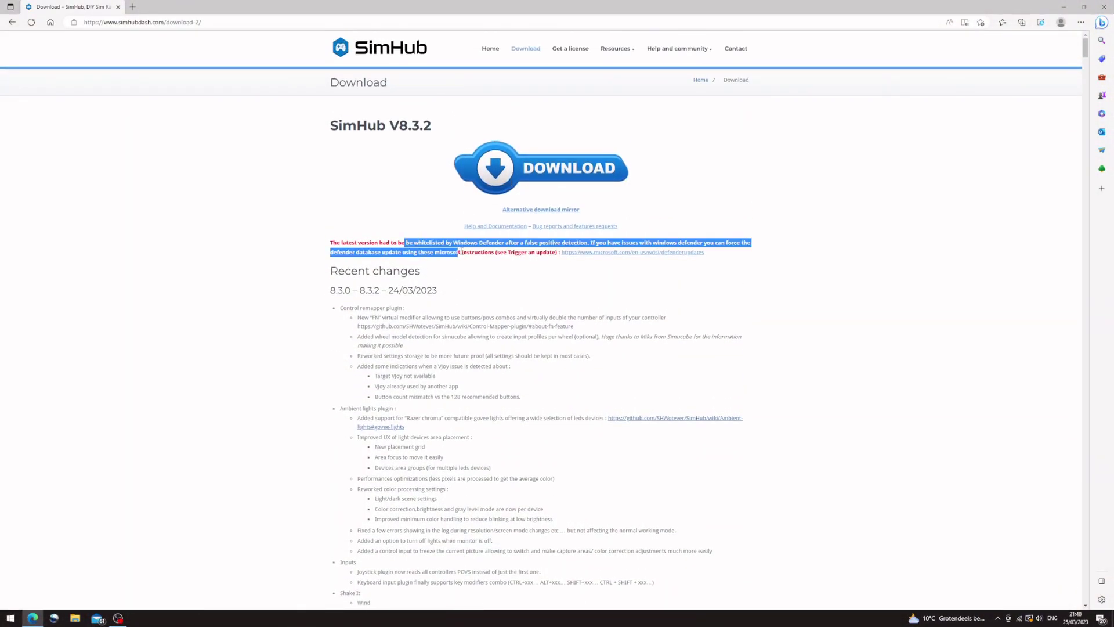
{"action": "left_click", "coordinate": [542, 168]}
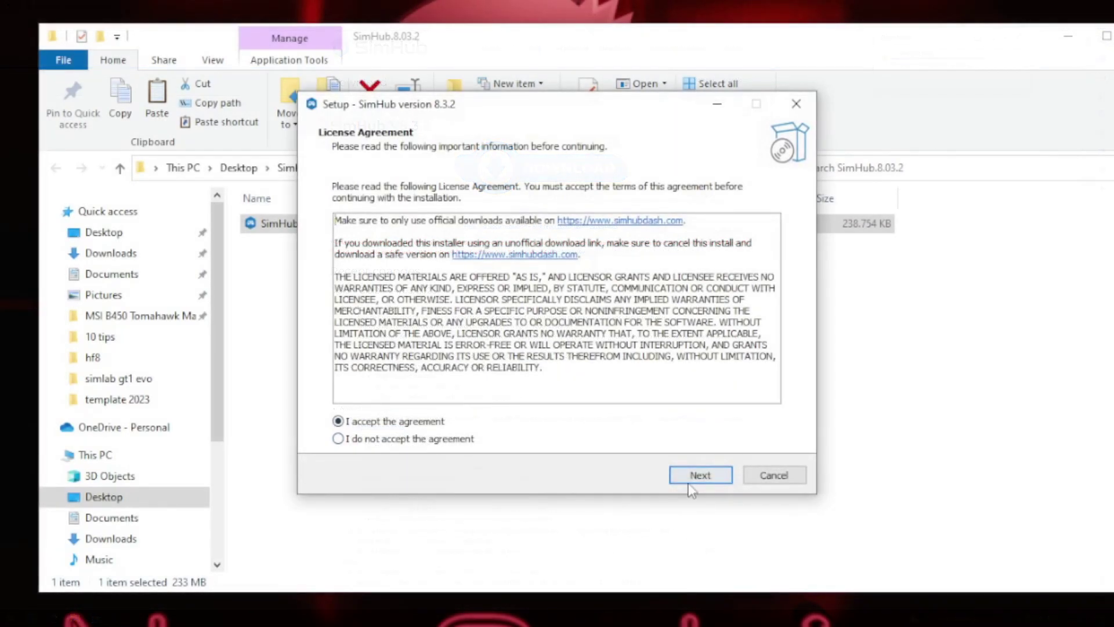
Accept the license and install into the existing default C:\Program Files (x86)\SimHub folder
{"action": "left_click", "coordinate": [707, 483]}
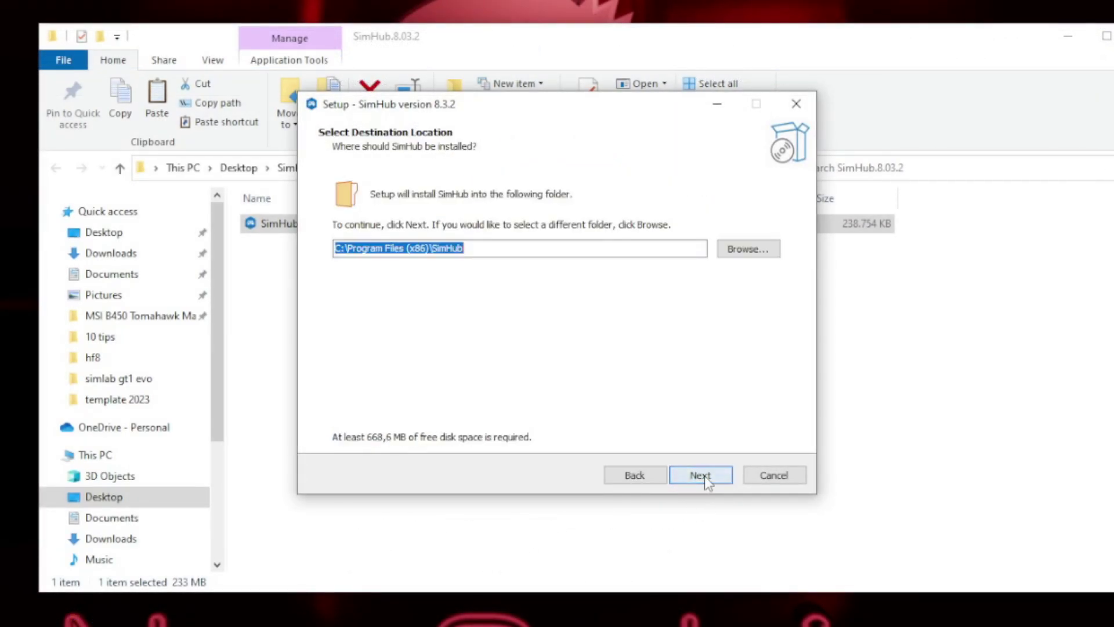
{"action": "left_click", "coordinate": [688, 475]}
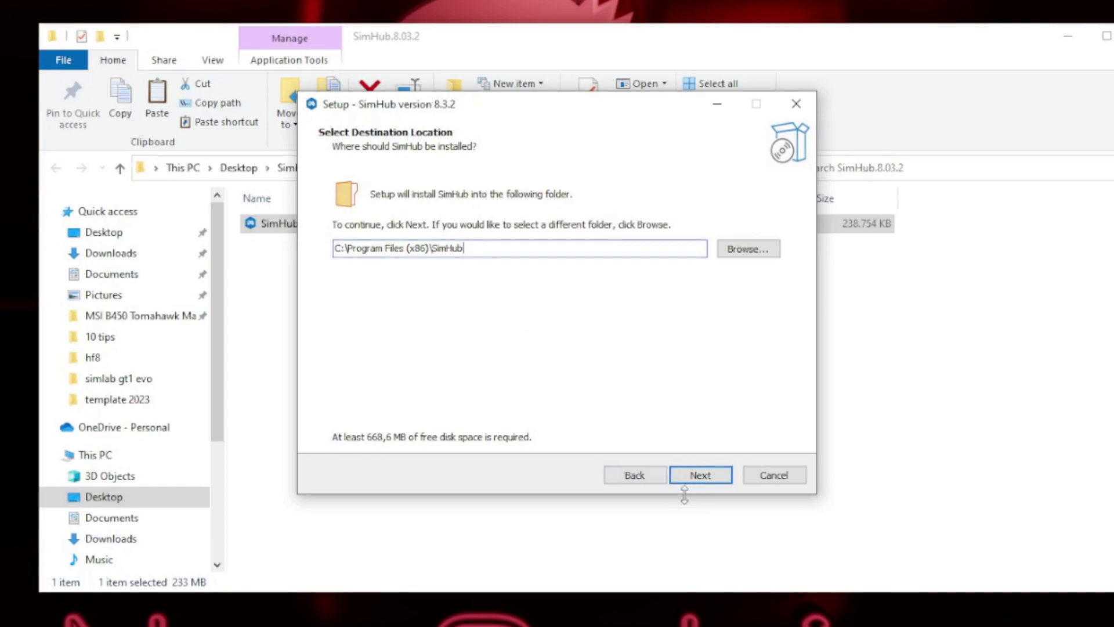
{"action": "left_click", "coordinate": [714, 479]}
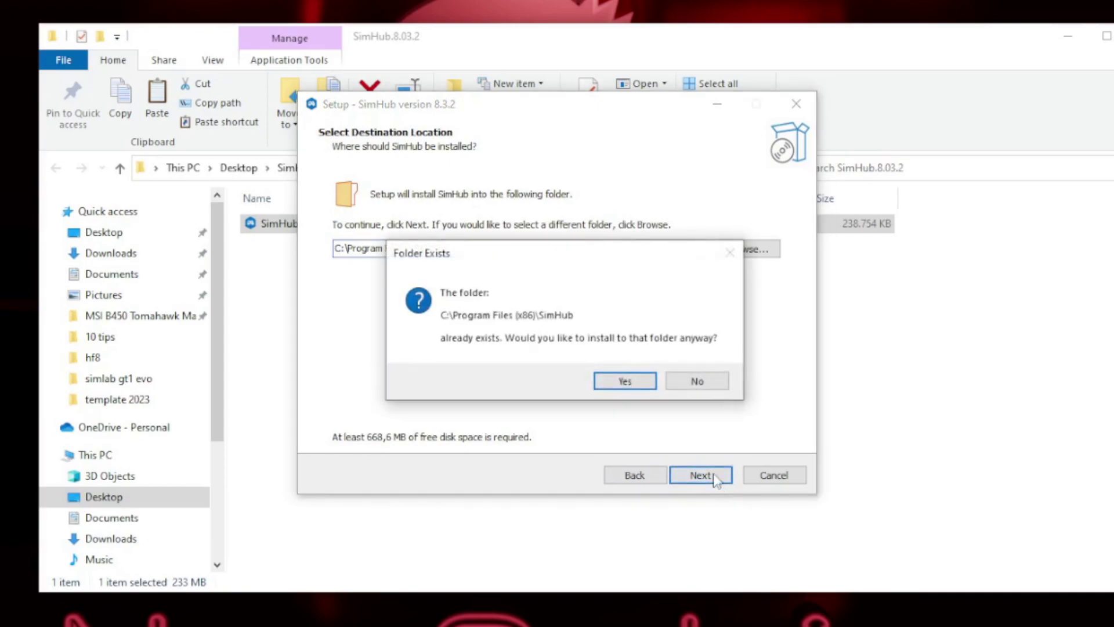
{"action": "left_click", "coordinate": [624, 383]}
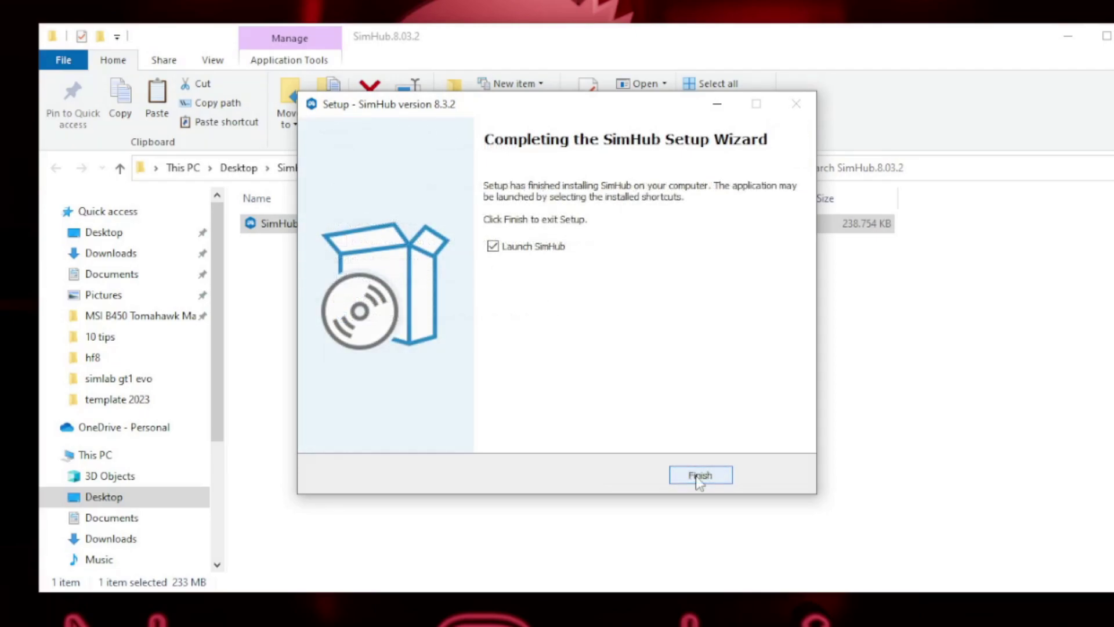
Launch SimHub, view the HF8 pad's motor assignments, then expand the Custom Effect settings
{"action": "left_click", "coordinate": [699, 475]}
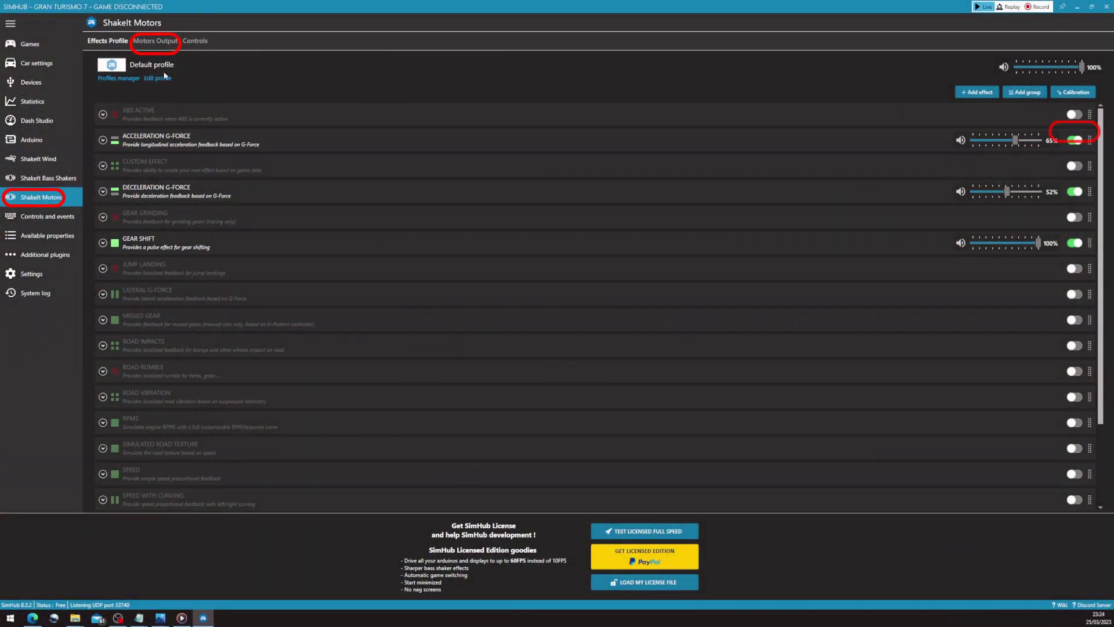
{"action": "left_click", "coordinate": [159, 44]}
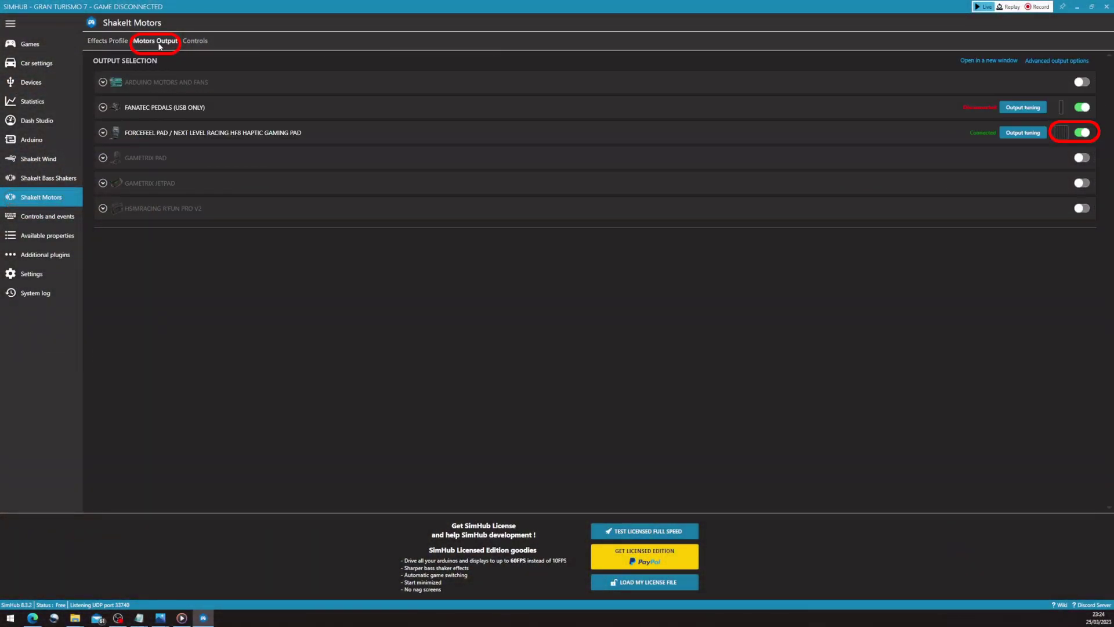
{"action": "left_click", "coordinate": [103, 132]}
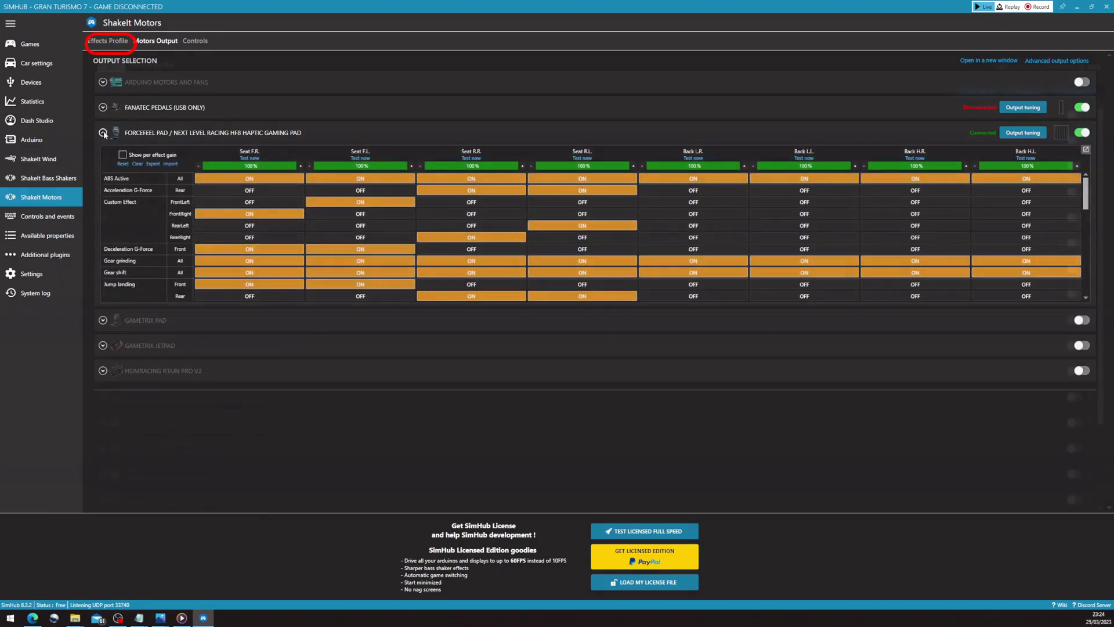
{"action": "left_click", "coordinate": [108, 41]}
{"action": "left_click", "coordinate": [1078, 173]}
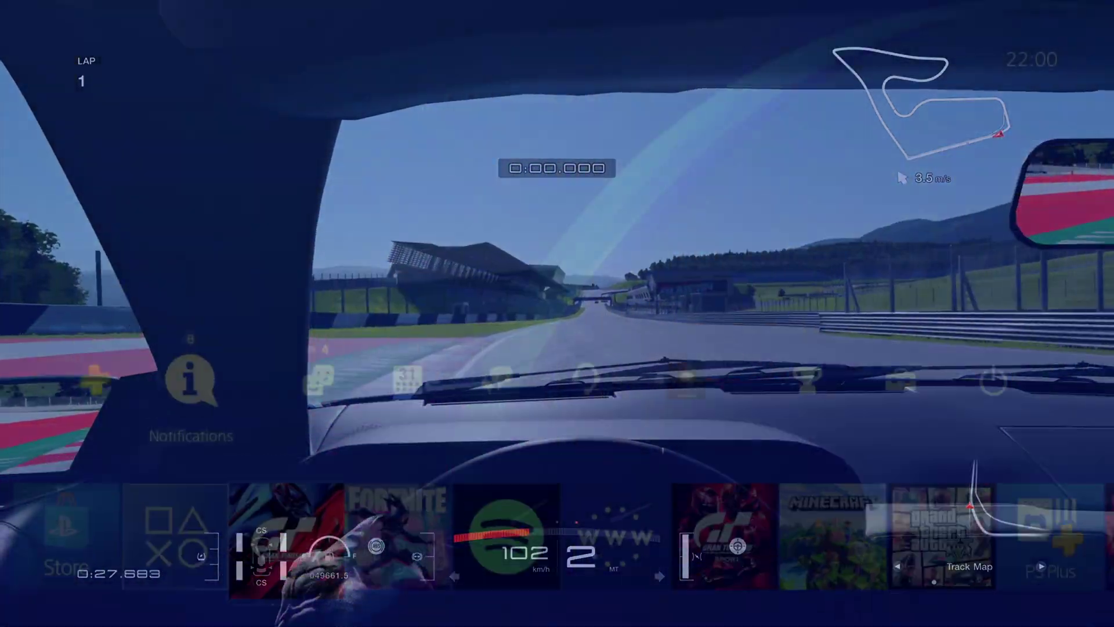
Go to PS4 Settings > Network > View Connection Status to read IP 192.168.0.169
{"action": "key", "text": "Right"}
{"action": "key", "text": "Right"}
{"action": "key", "text": "Right"}
{"action": "key", "text": "Right"}
{"action": "key", "text": "Right"}
{"action": "key", "text": "Right"}
{"action": "key", "text": "Return"}
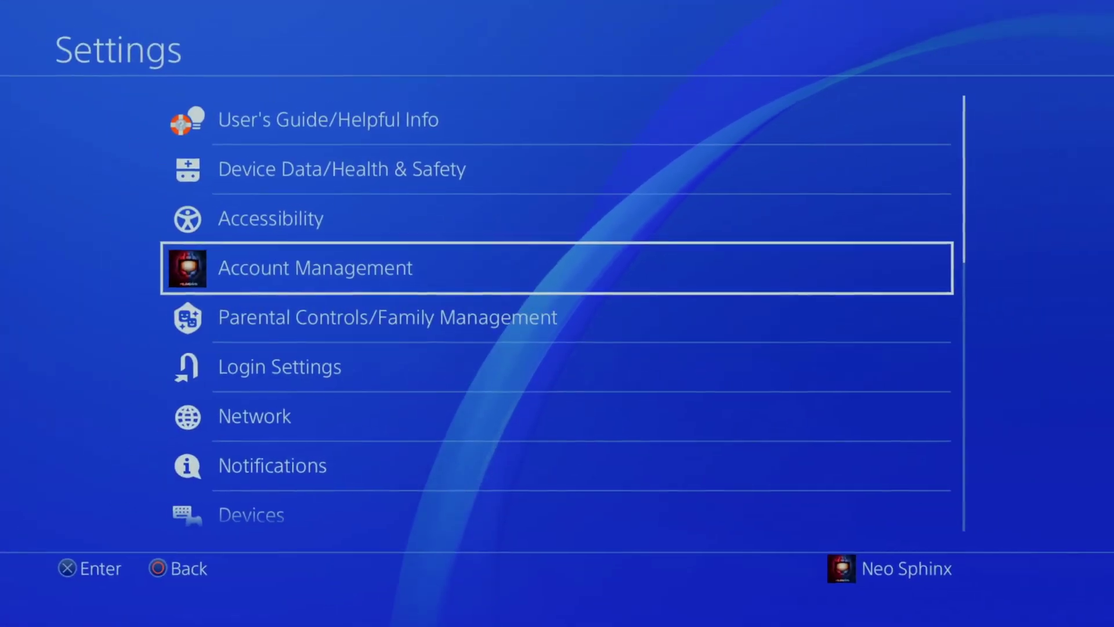
{"action": "key", "text": "Down"}
{"action": "key", "text": "Down"}
{"action": "key", "text": "Down"}
{"action": "key", "text": "Return"}
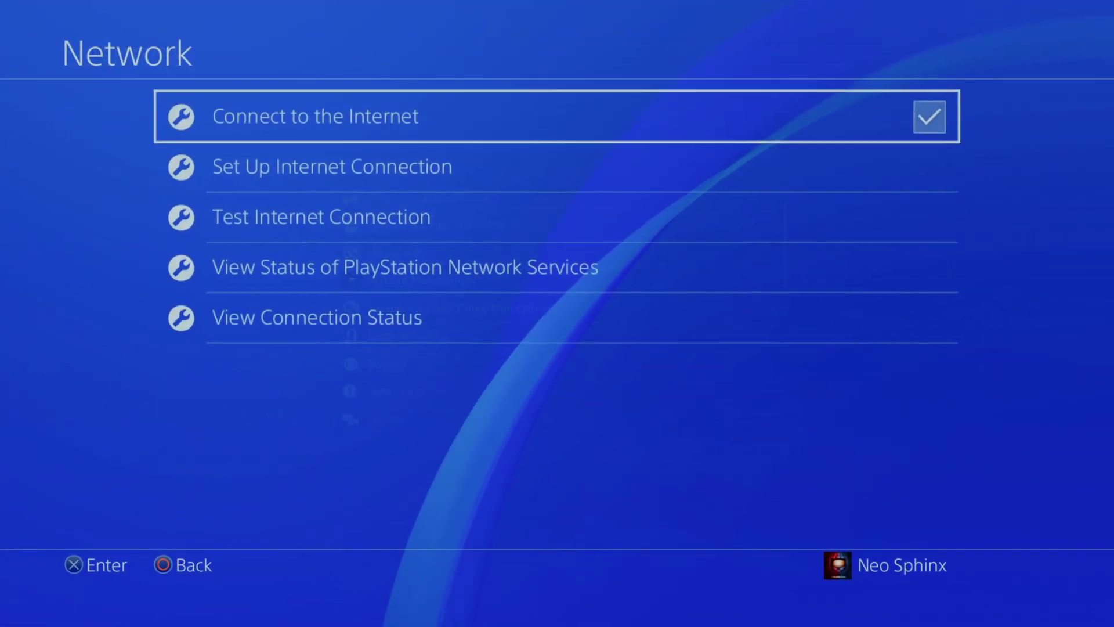
{"action": "key", "text": "Down"}
{"action": "key", "text": "Down"}
{"action": "key", "text": "Down"}
{"action": "key", "text": "Down"}
{"action": "key", "text": "Return"}
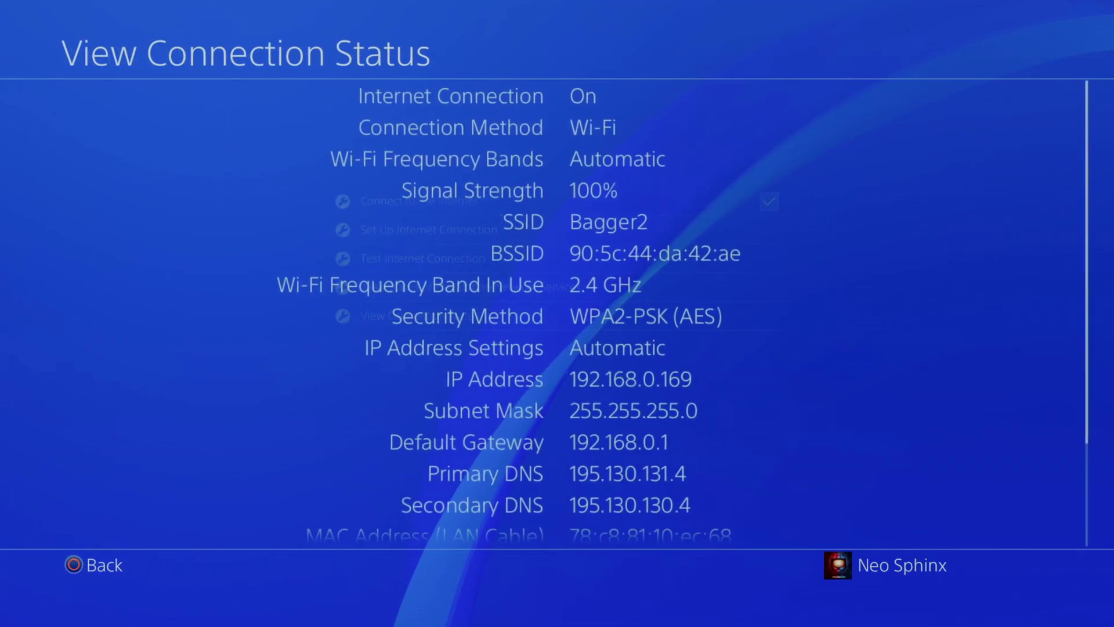
{"action": "key", "text": "Down"}
{"action": "key", "text": "Down"}
{"action": "key", "text": "Down"}
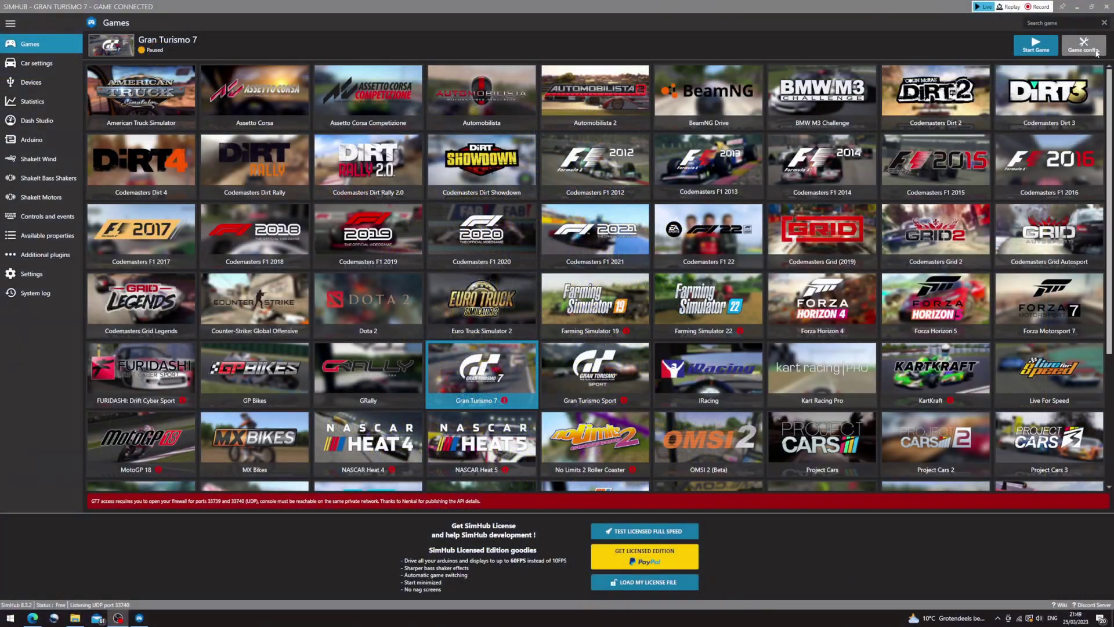
Confirm Gran Turismo 7's game config with console IP 192.168.0.169 and UDP port 33740
{"action": "left_click", "coordinate": [1083, 47]}
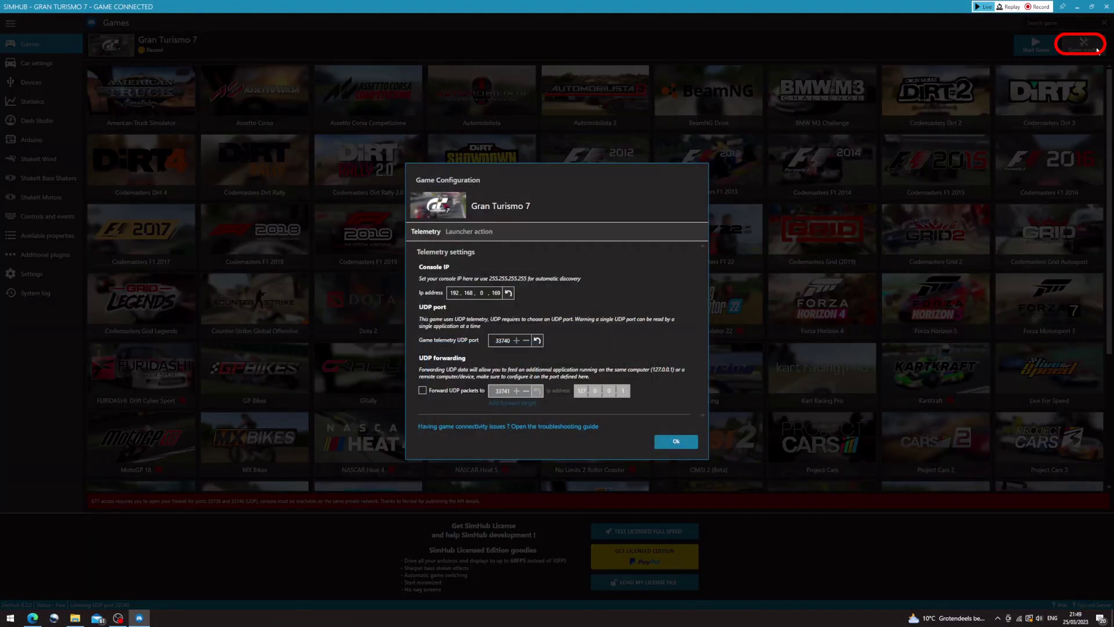
{"action": "left_click", "coordinate": [675, 443]}
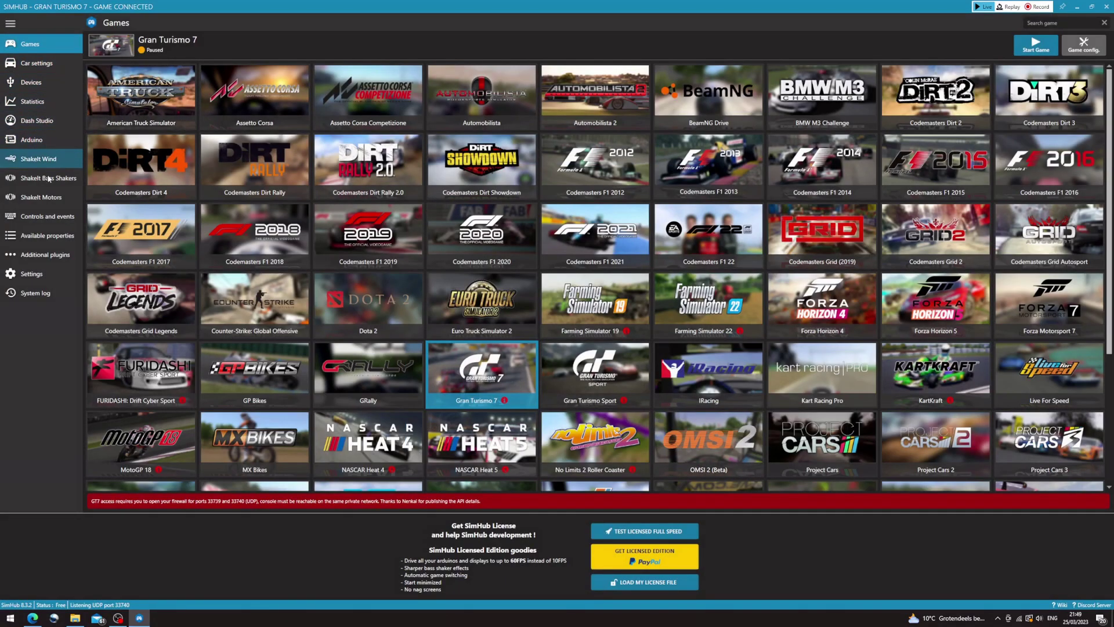
Open Windows Defender Firewall from a Start search and go to its Inbound Rules list
{"action": "key", "text": "super"}
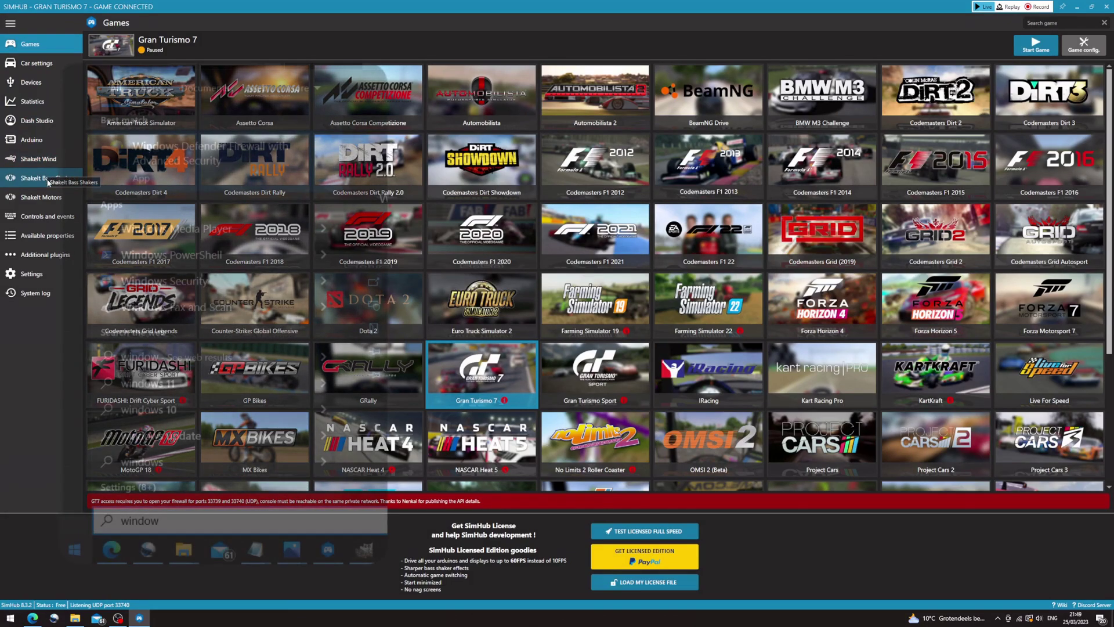
{"action": "type", "text": "window"}
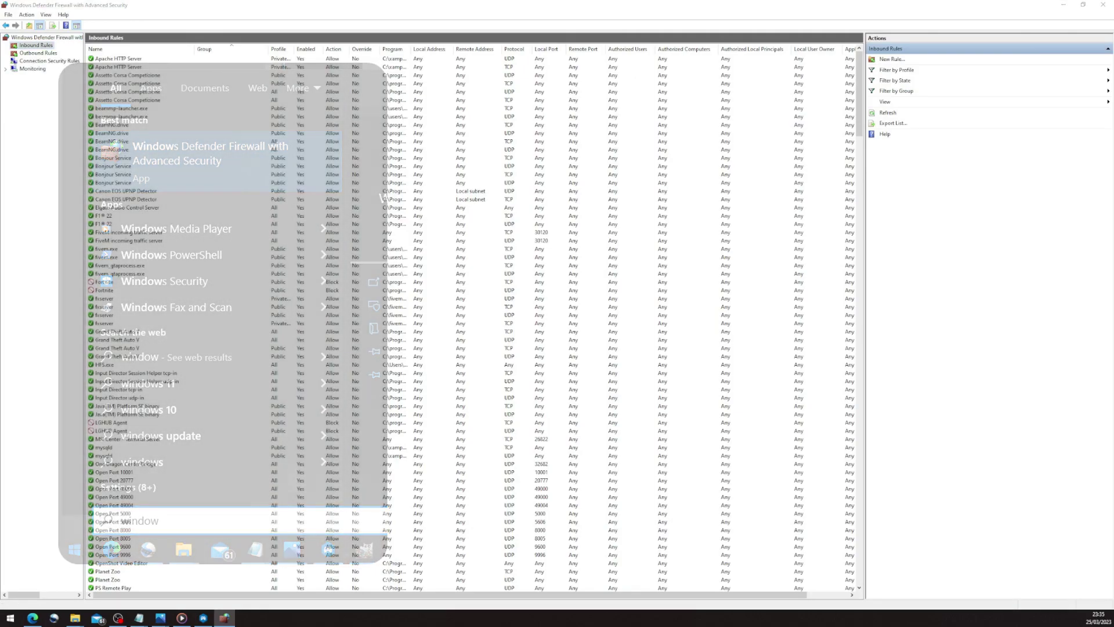
{"action": "left_click", "coordinate": [45, 46]}
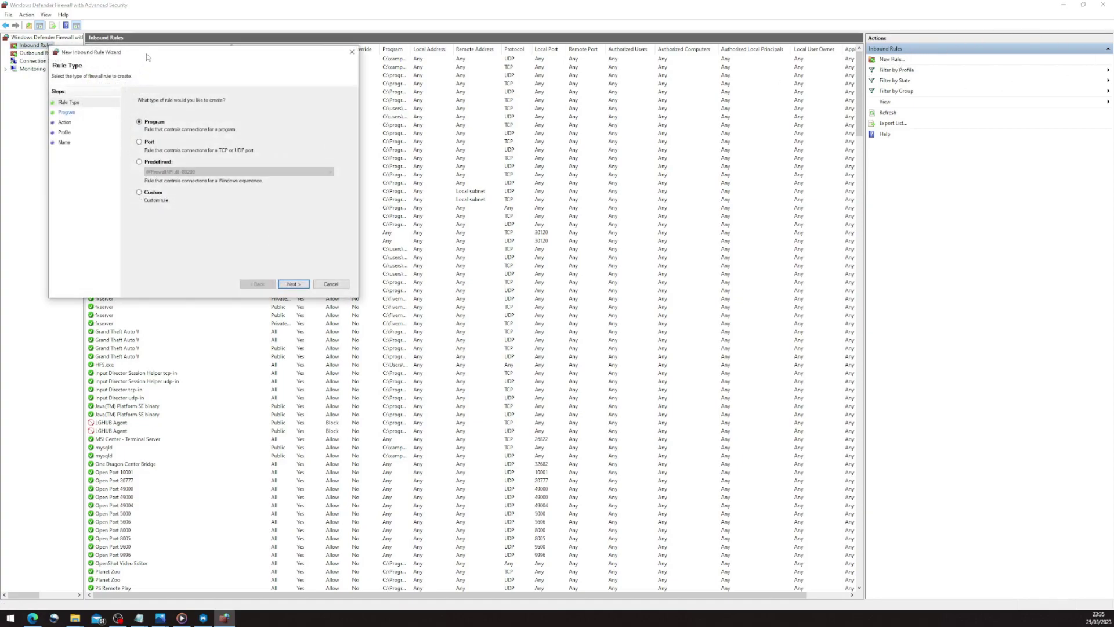
Make the new inbound rule a port-based rule
{"action": "left_click_drag", "start_coordinate": [145, 58], "coordinate": [587, 88]}
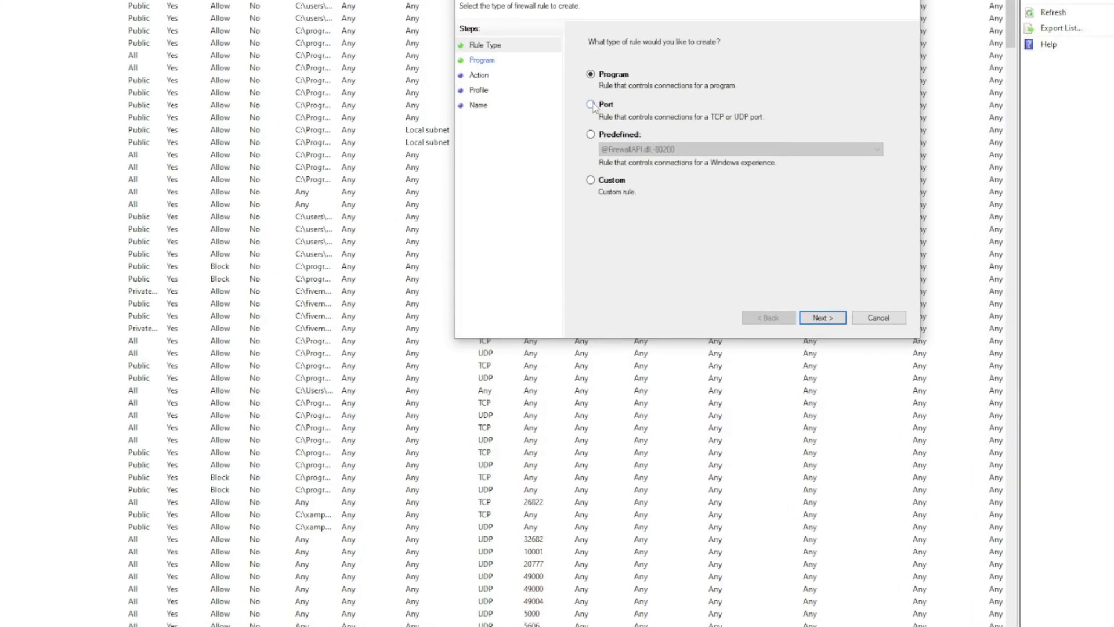
{"action": "left_click", "coordinate": [582, 167]}
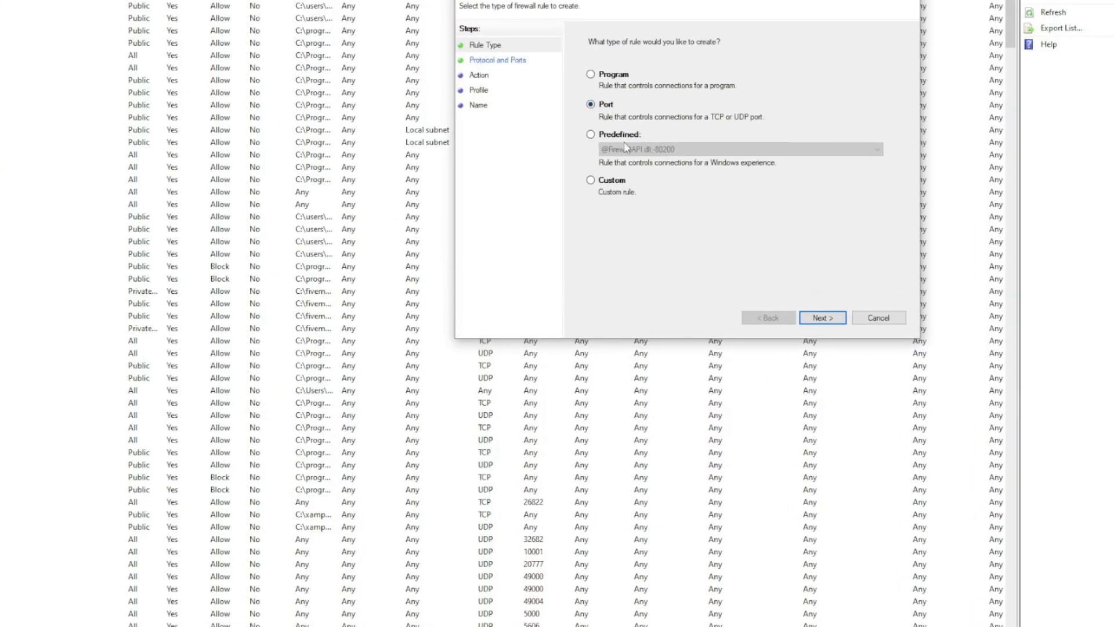
{"action": "left_click", "coordinate": [810, 321]}
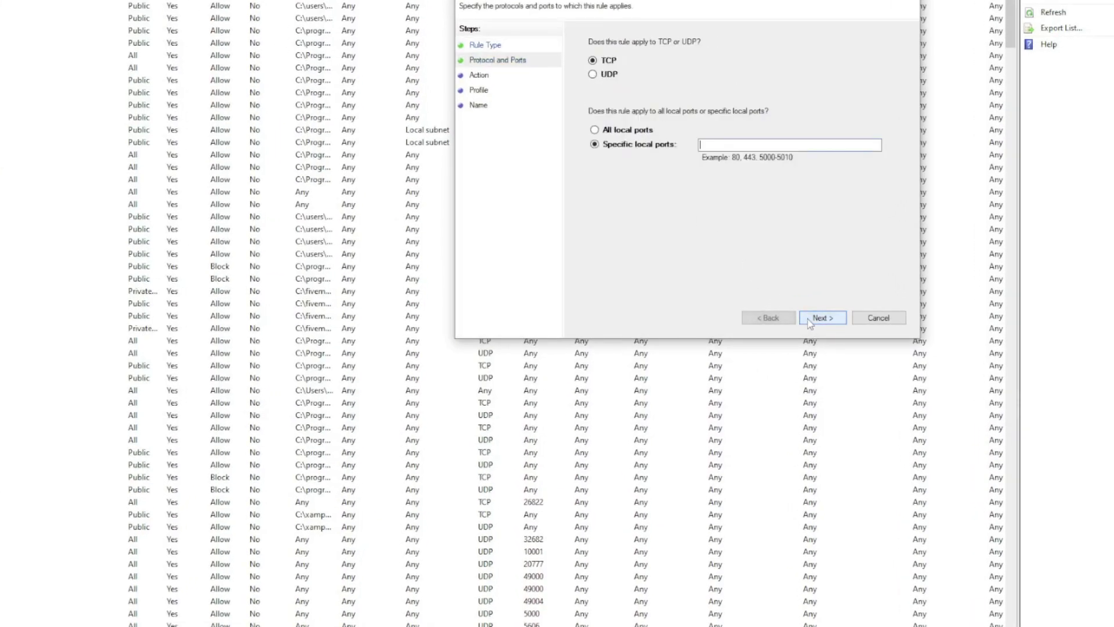
Set the rule to UDP ports 33739,33740, allowing the connection on all profiles
{"action": "left_click", "coordinate": [606, 77]}
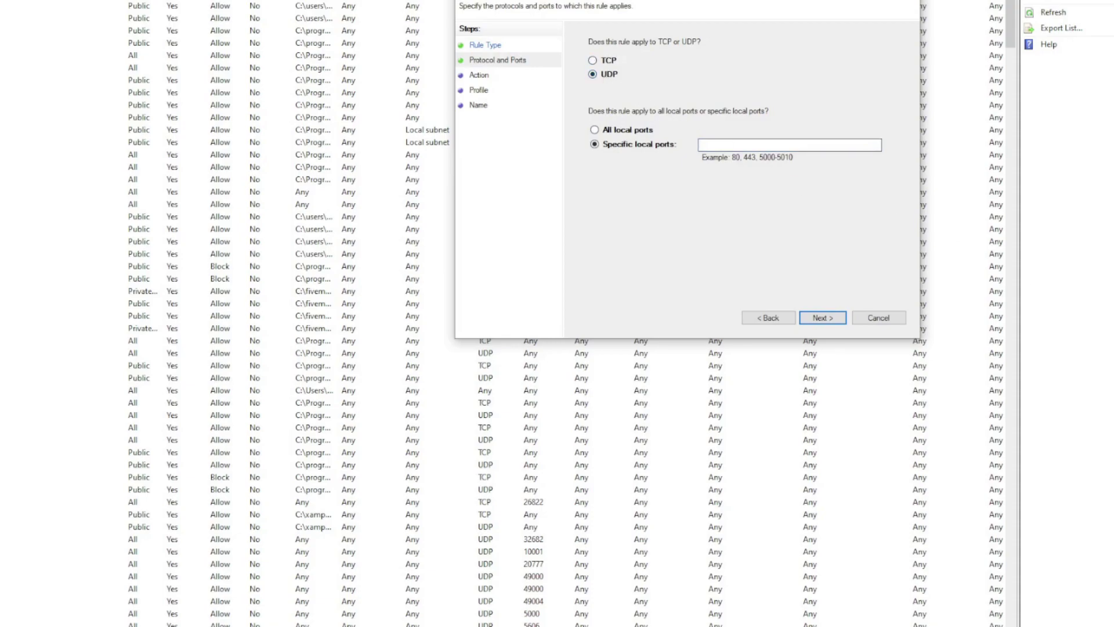
{"action": "left_click", "coordinate": [712, 144]}
{"action": "type", "text": "3373"}
{"action": "type", "text": "9,"}
{"action": "type", "text": "33740"}
{"action": "left_click", "coordinate": [819, 318]}
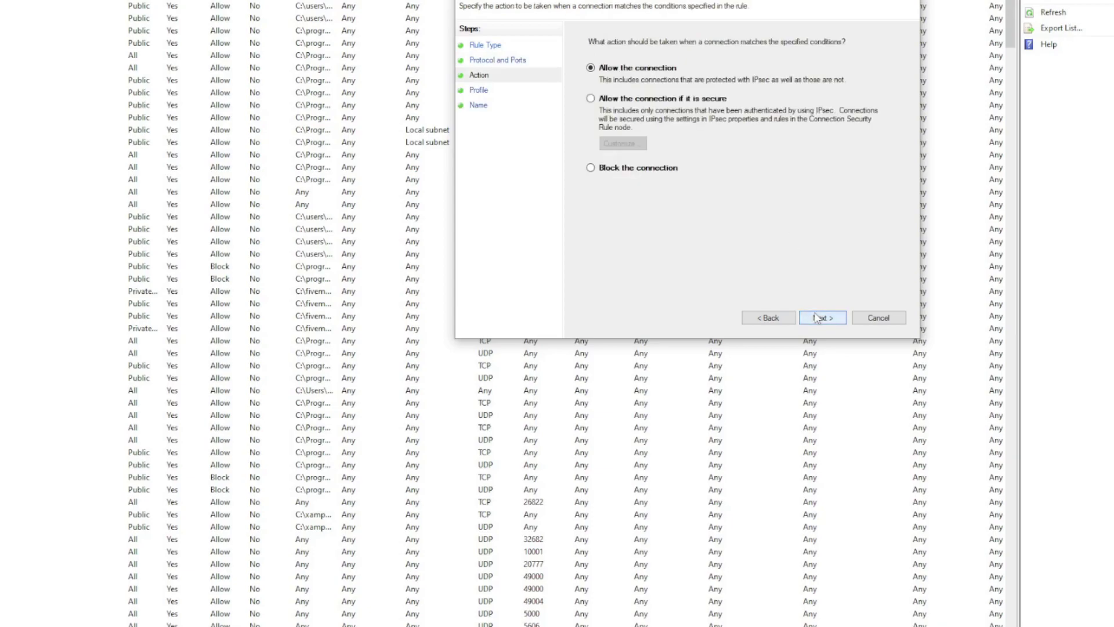
{"action": "left_click", "coordinate": [821, 318]}
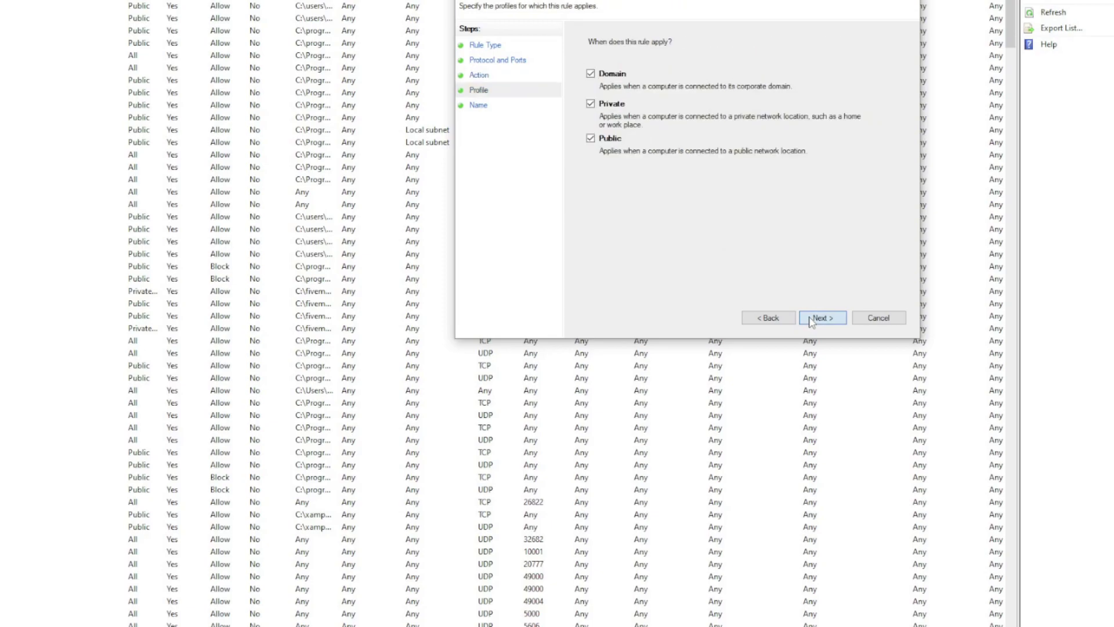
{"action": "left_click", "coordinate": [821, 318]}
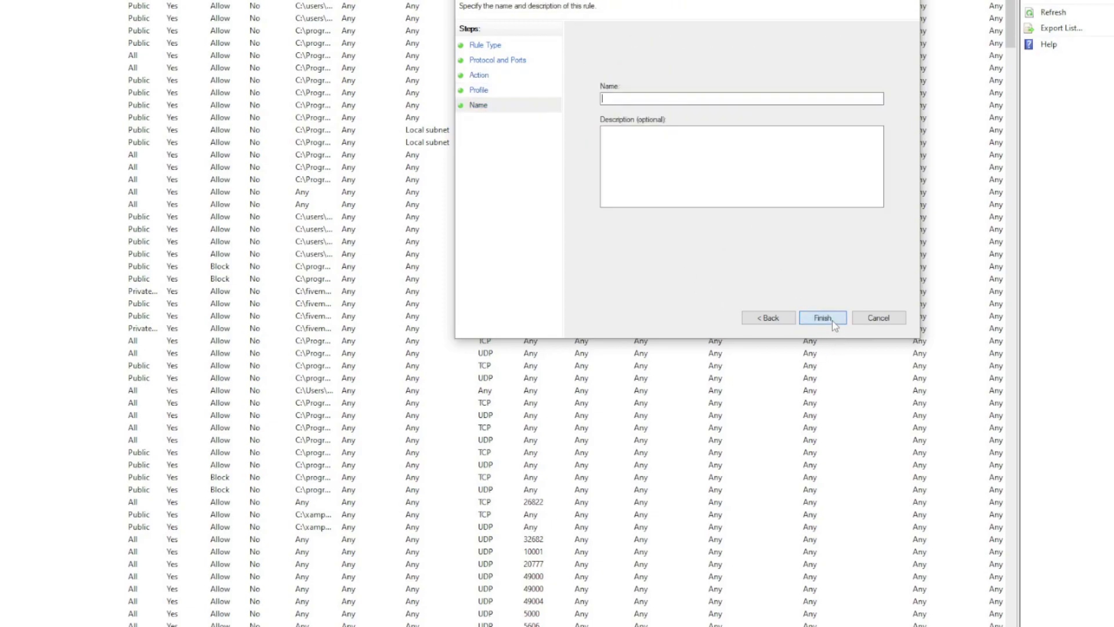